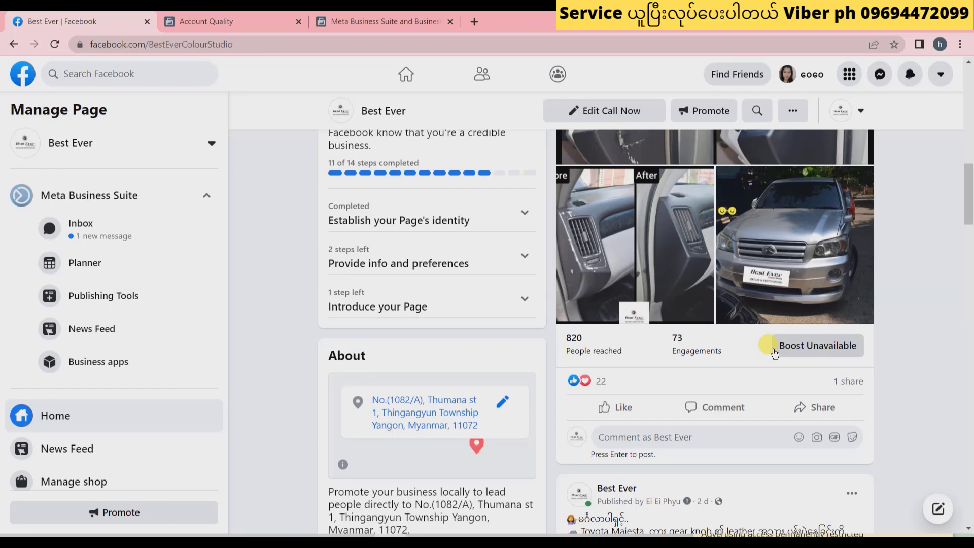
# Step: Check why boosting is unavailable on the Best Ever post and review the Page's advertising restriction in Account Quality
pyautogui.click(803, 353)
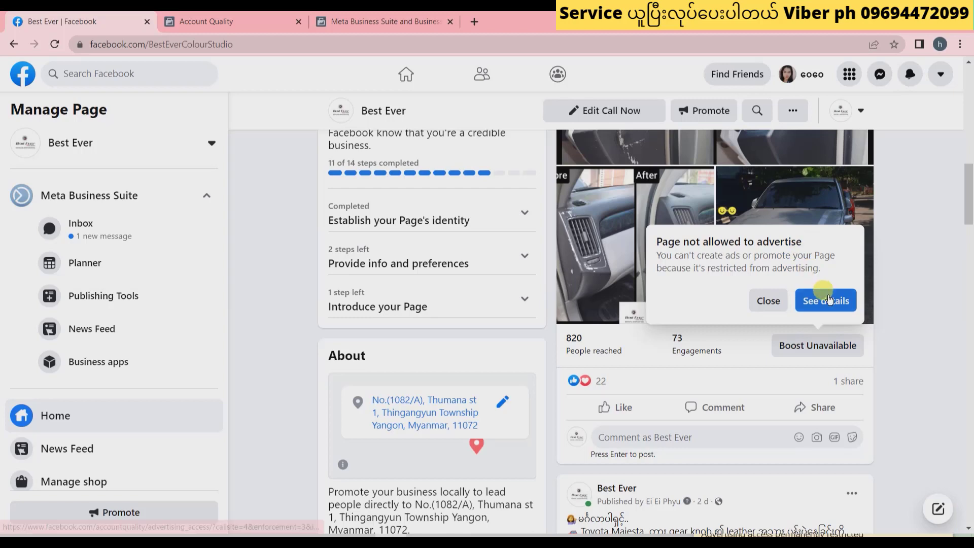
pyautogui.click(220, 16)
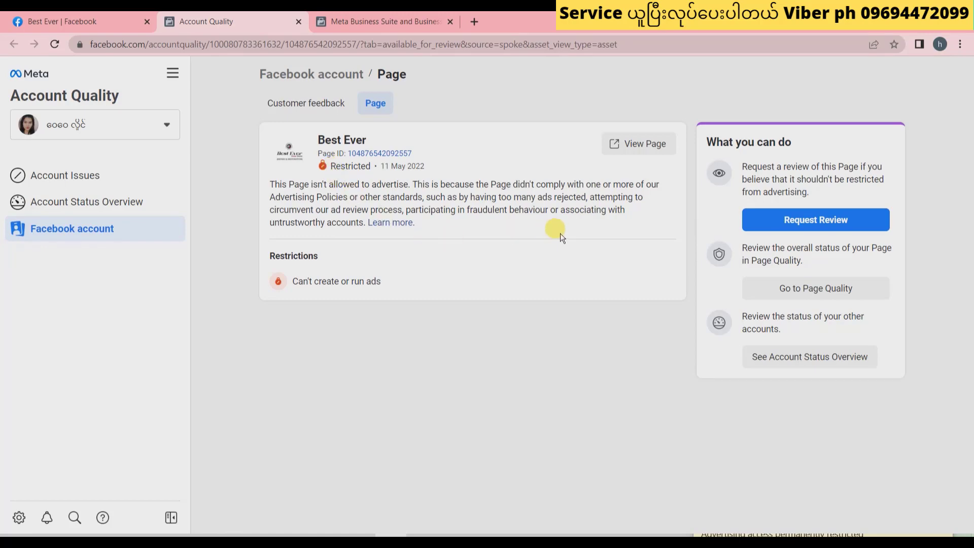
pyautogui.click(794, 221)
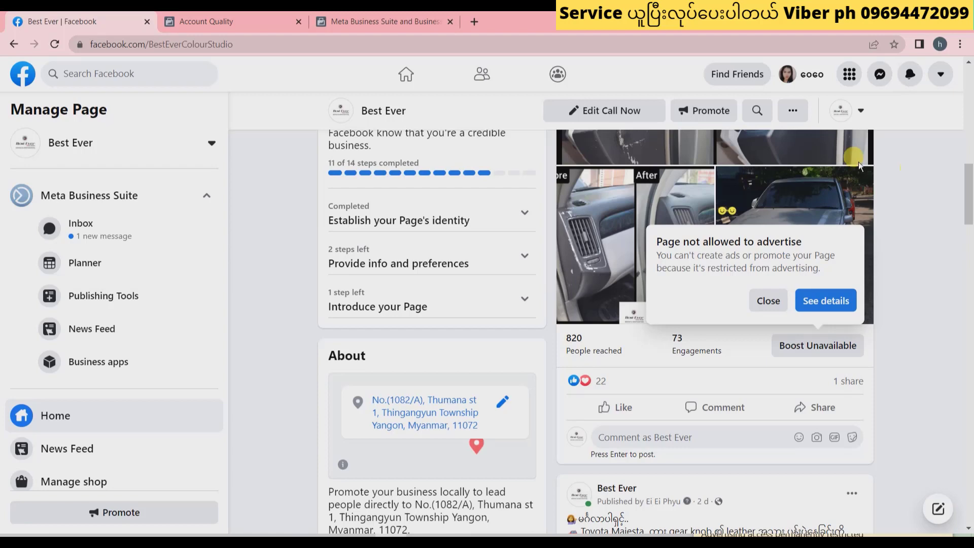
pyautogui.click(233, 21)
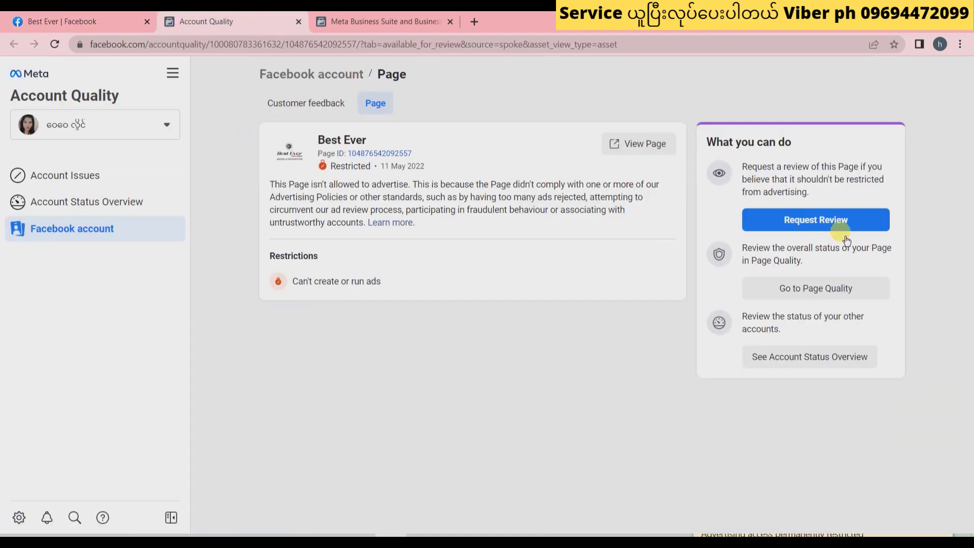
# Step: Review the Facebook account's Security and login settings and its identity confirmation status
pyautogui.click(61, 21)
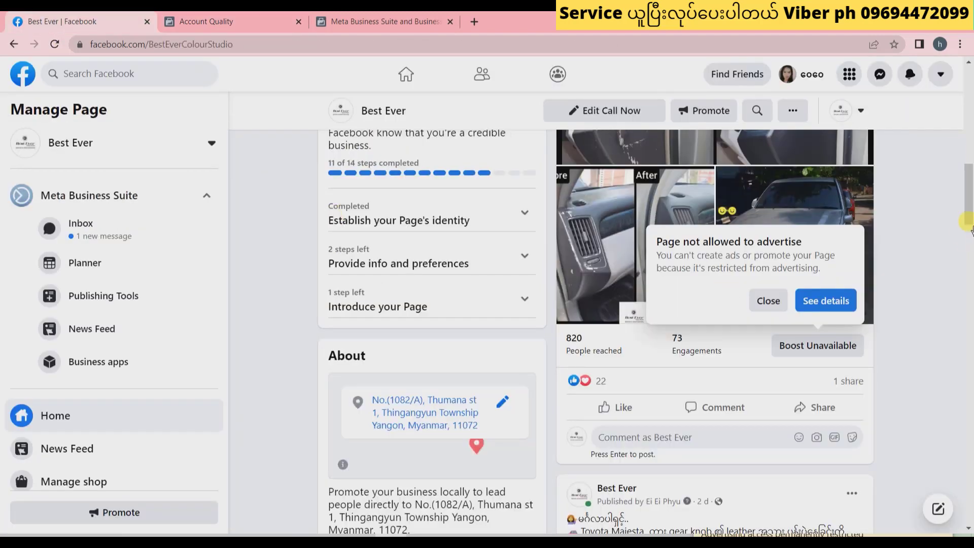
pyautogui.click(940, 74)
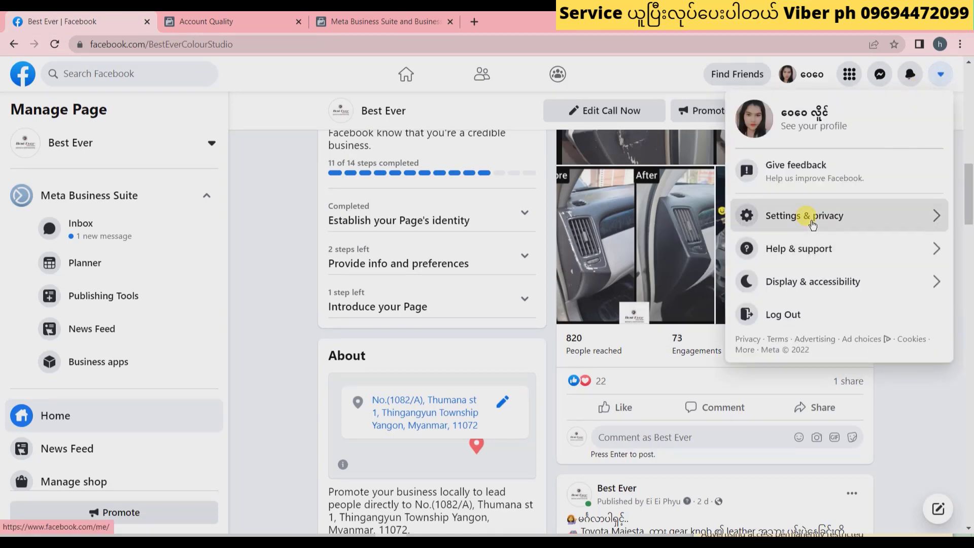
pyautogui.click(813, 225)
pyautogui.click(791, 152)
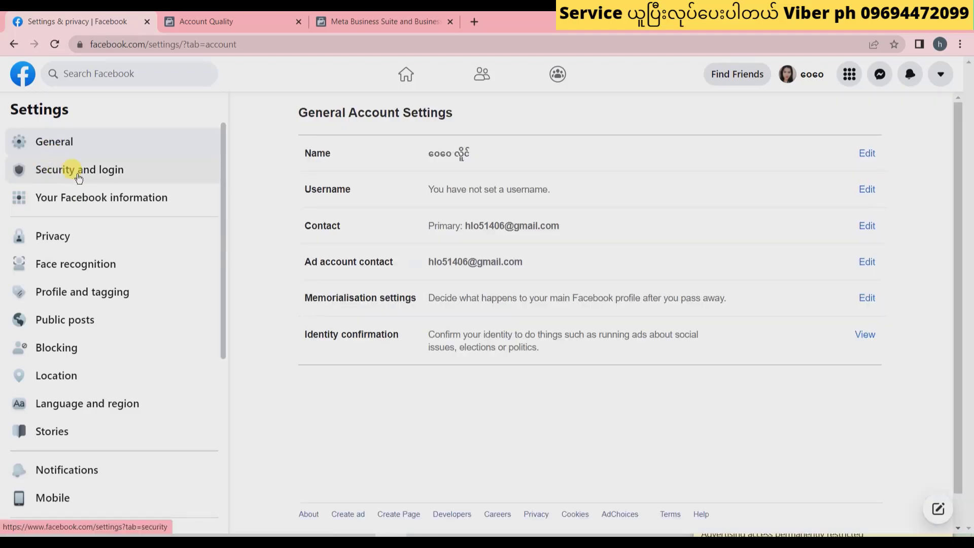
pyautogui.click(79, 176)
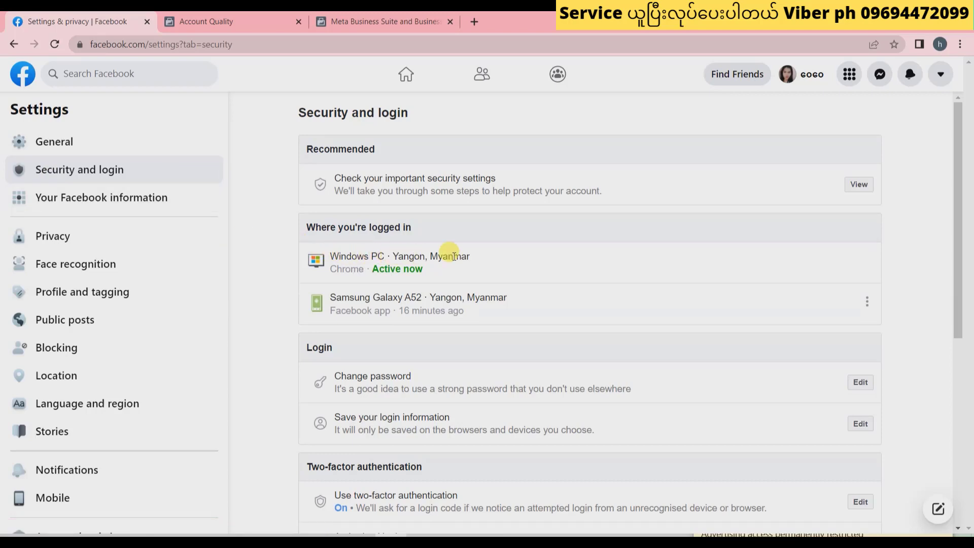
pyautogui.moveTo(455, 256)
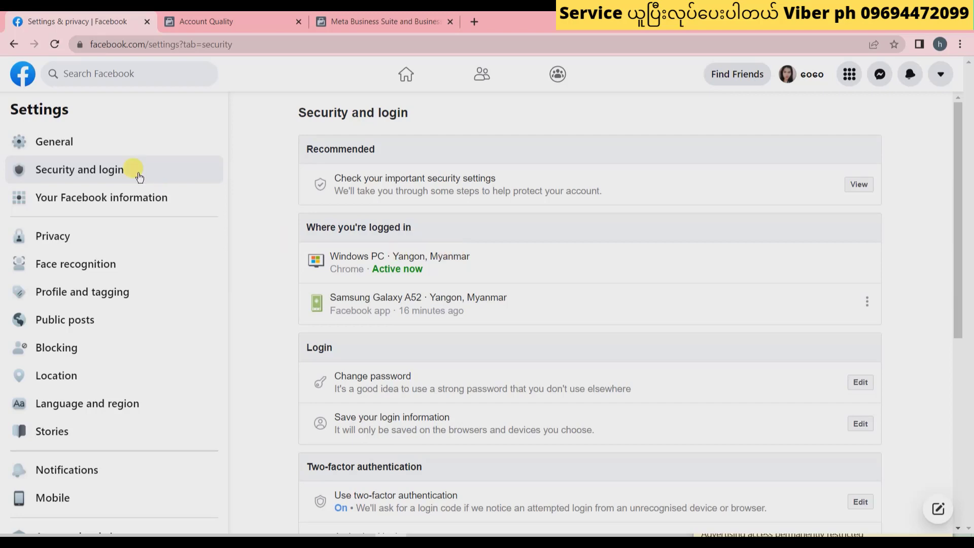
pyautogui.click(89, 140)
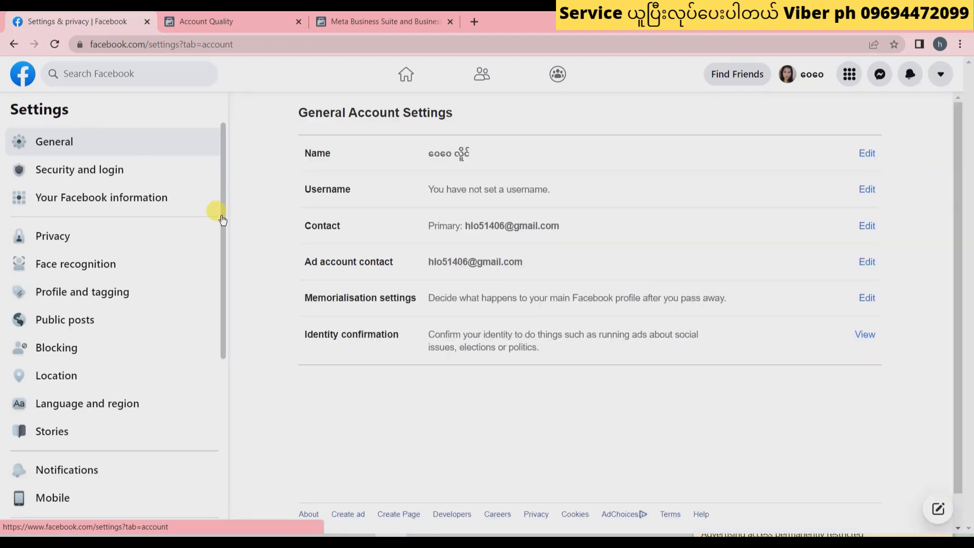
pyautogui.click(582, 347)
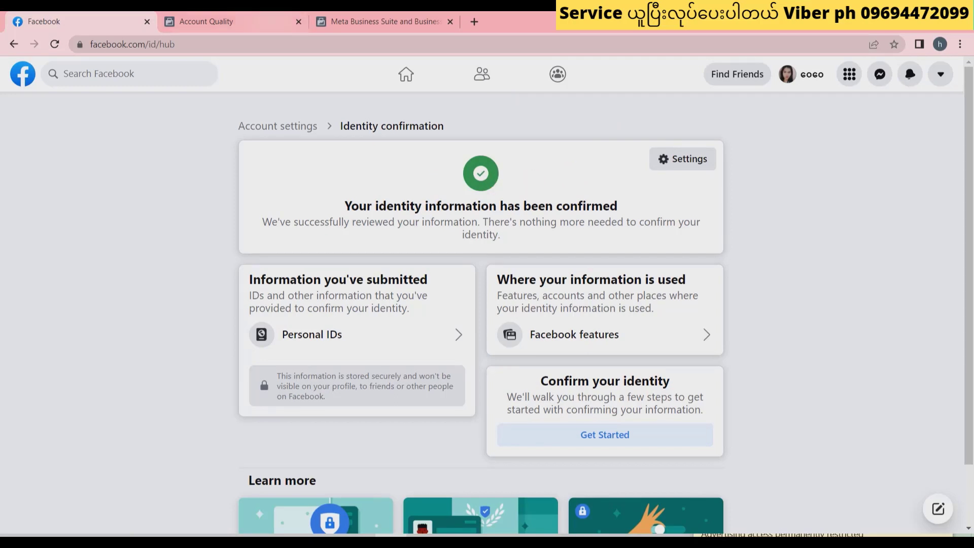
pyautogui.click(232, 21)
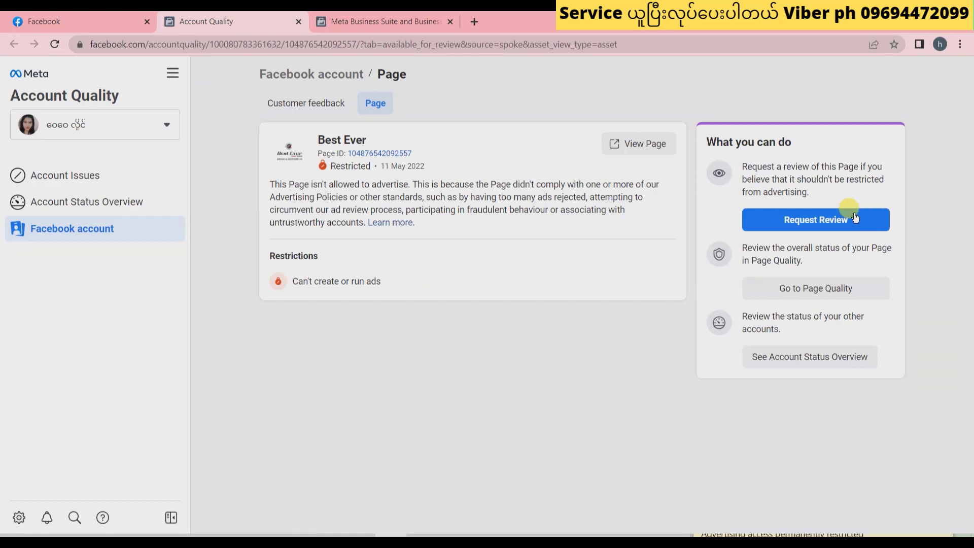
pyautogui.click(784, 221)
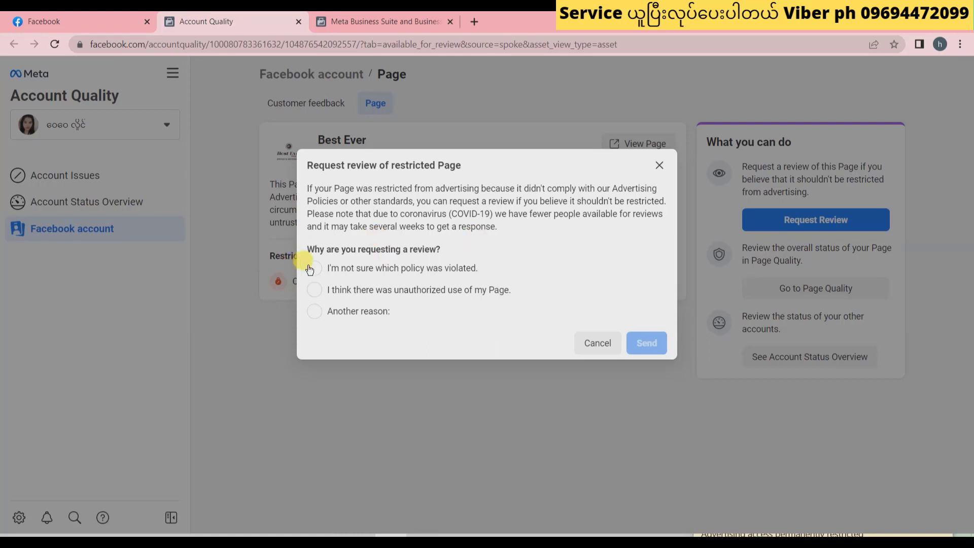
pyautogui.click(337, 269)
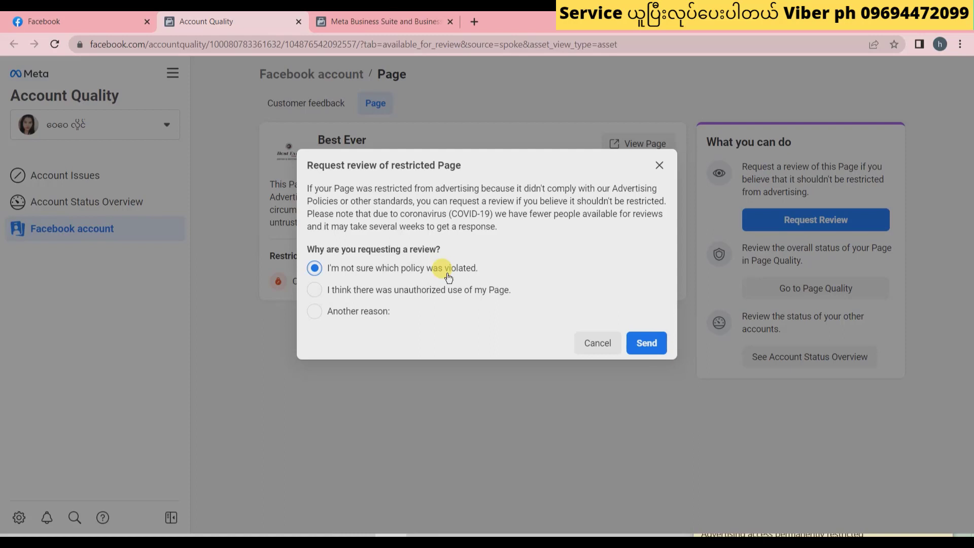
pyautogui.click(315, 311)
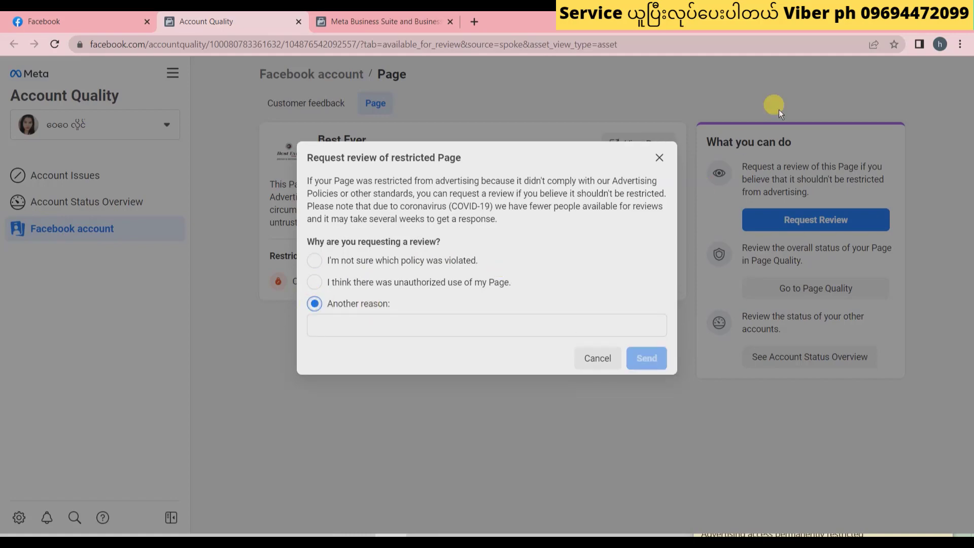
pyautogui.click(927, 25)
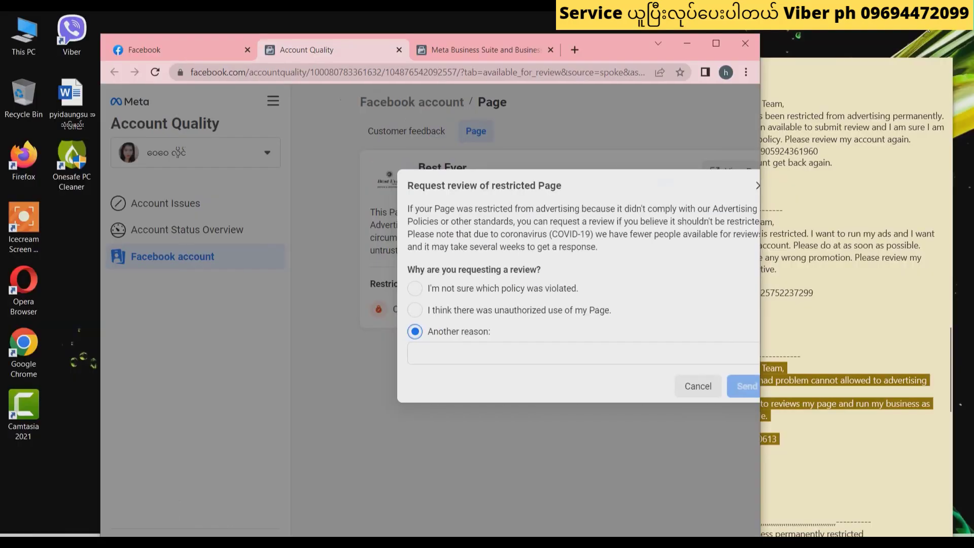
pyautogui.click(842, 299)
pyautogui.click(699, 377)
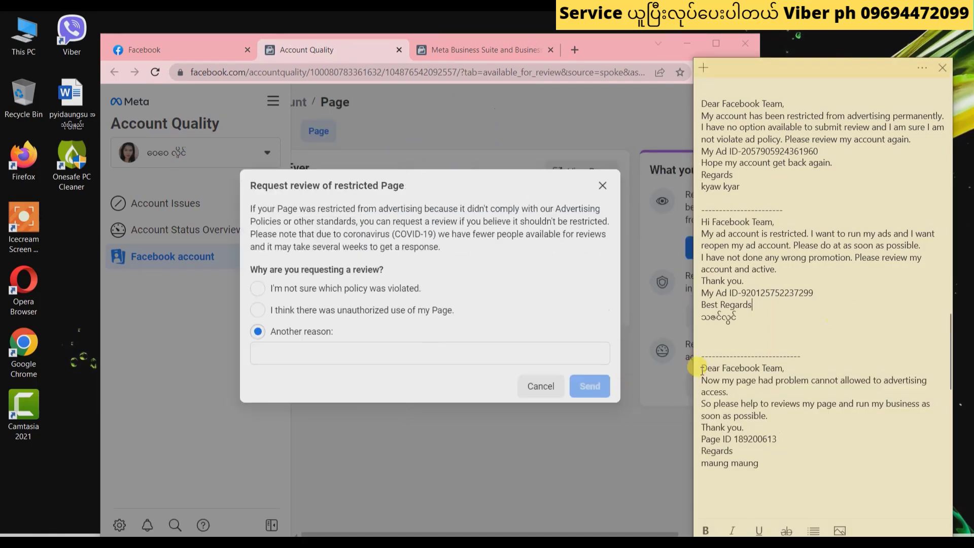
pyautogui.moveTo(701, 368); pyautogui.dragTo(753, 449)
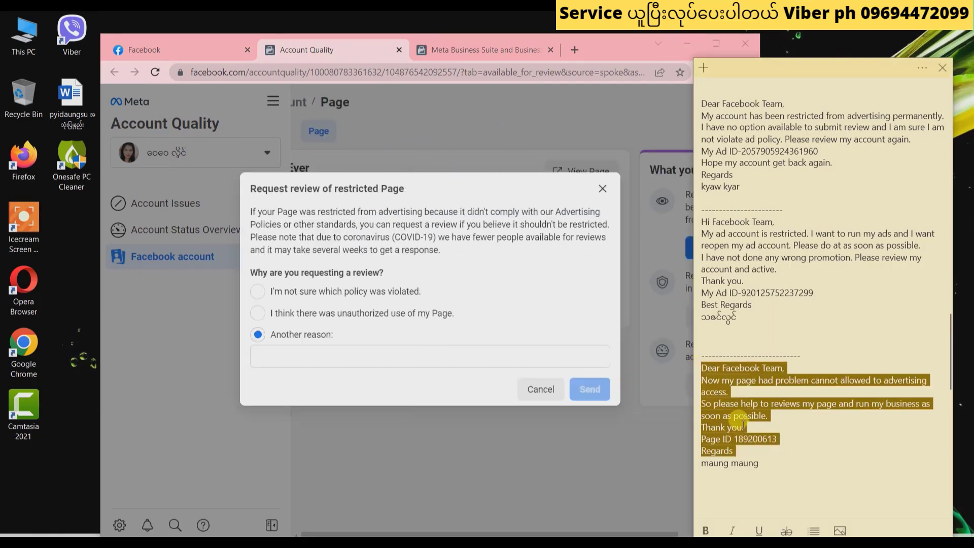
pyautogui.rightClick(743, 421)
pyautogui.click(776, 327)
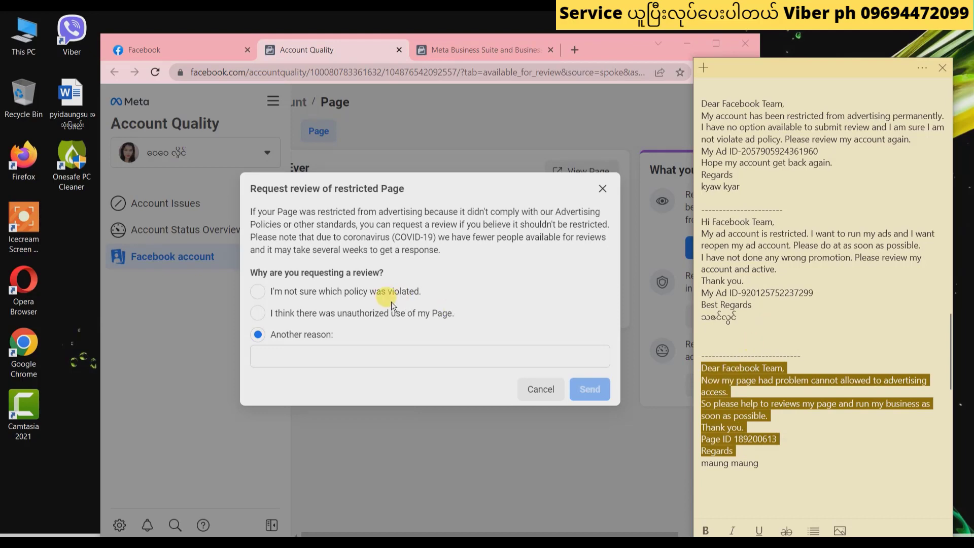
pyautogui.click(603, 190)
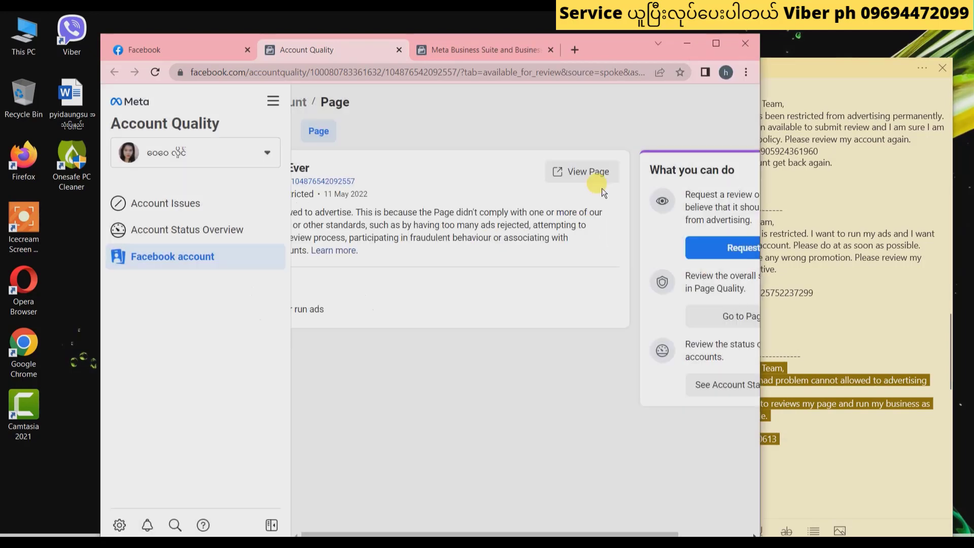
# Step: Copy the Best Ever Page ID from Account Quality and replace the Page ID in the last appeal letter of the sticky note
pyautogui.click(716, 44)
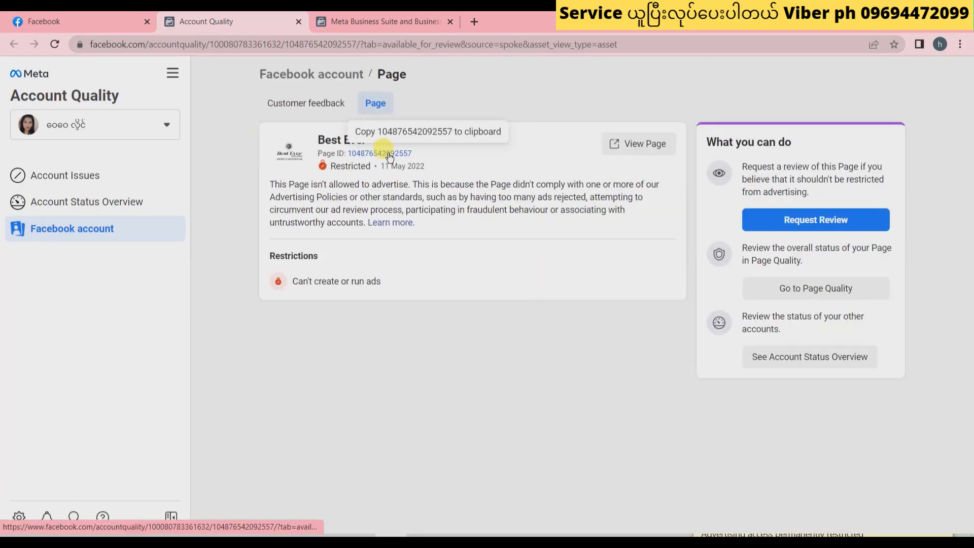
pyautogui.click(390, 155)
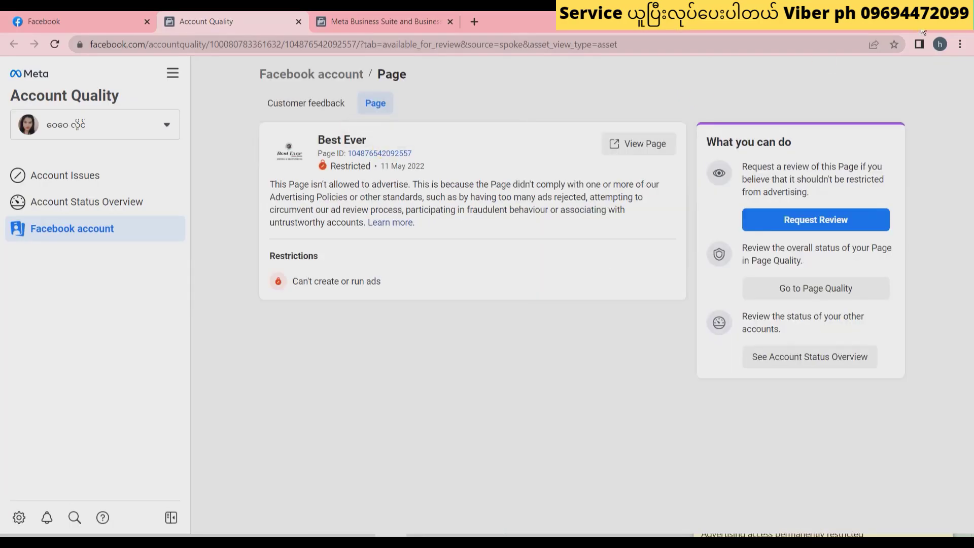
pyautogui.click(937, 20)
pyautogui.click(867, 265)
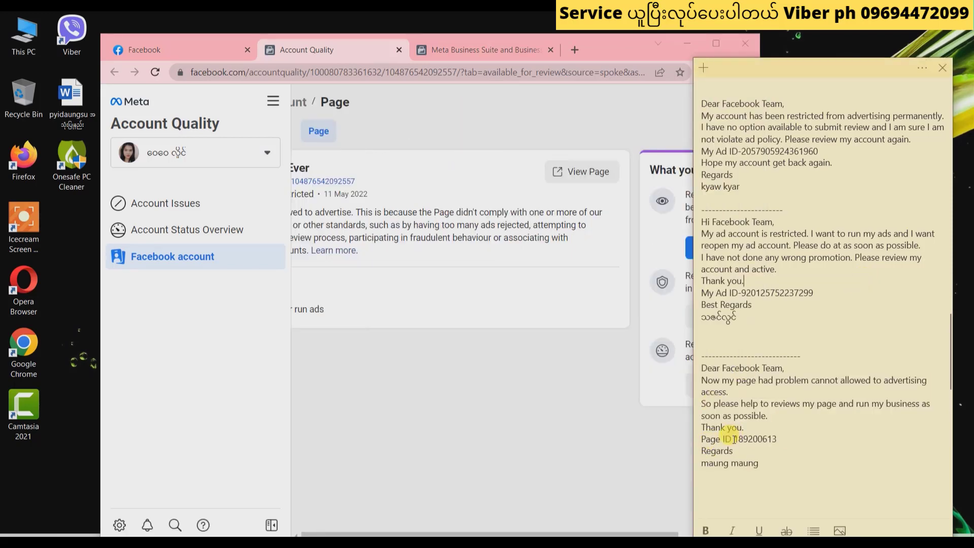
pyautogui.moveTo(734, 440); pyautogui.dragTo(778, 439)
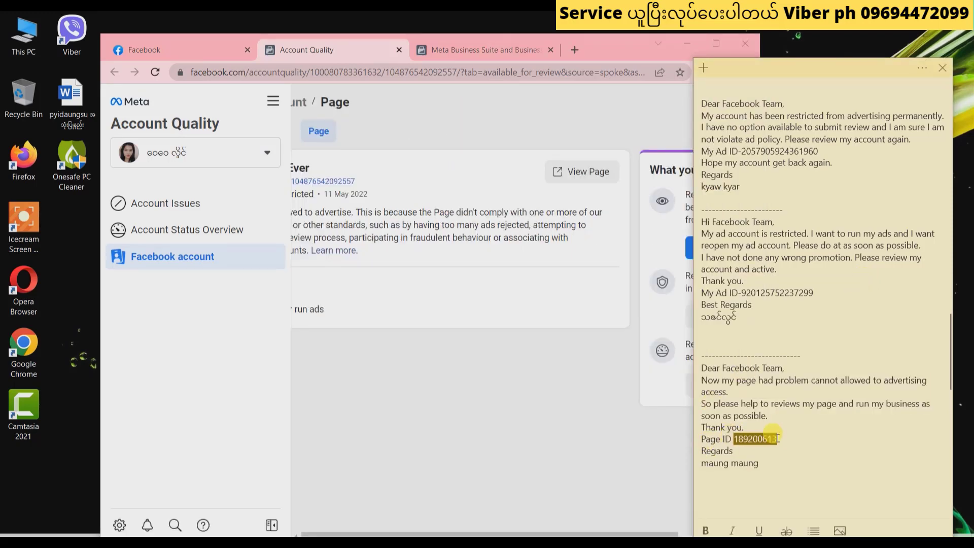
pyautogui.rightClick(793, 347)
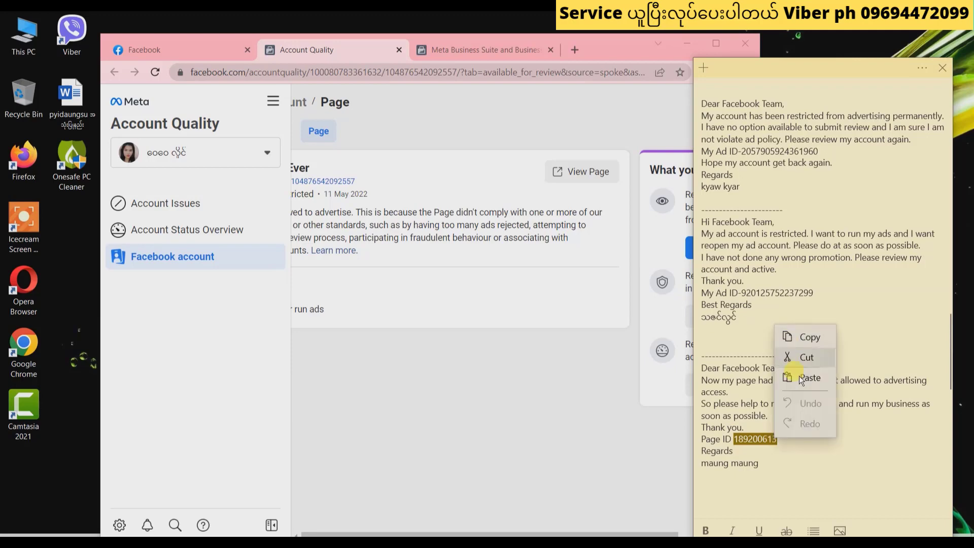
pyautogui.press('Escape')
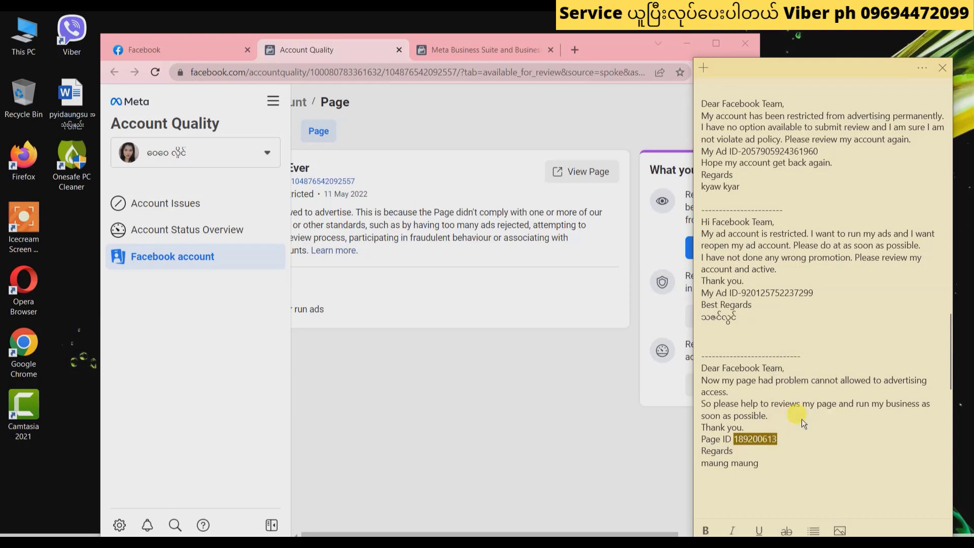
pyautogui.hotkey('ctrl', 'v')
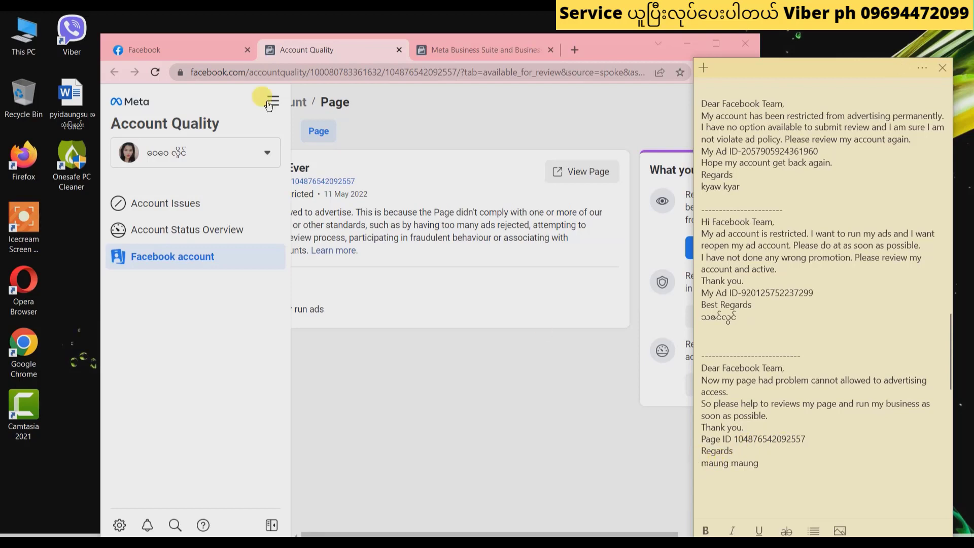
# Step: Copy the account holder's name from the Facebook profile and replace the signature under Regards in the last appeal letter
pyautogui.click(196, 45)
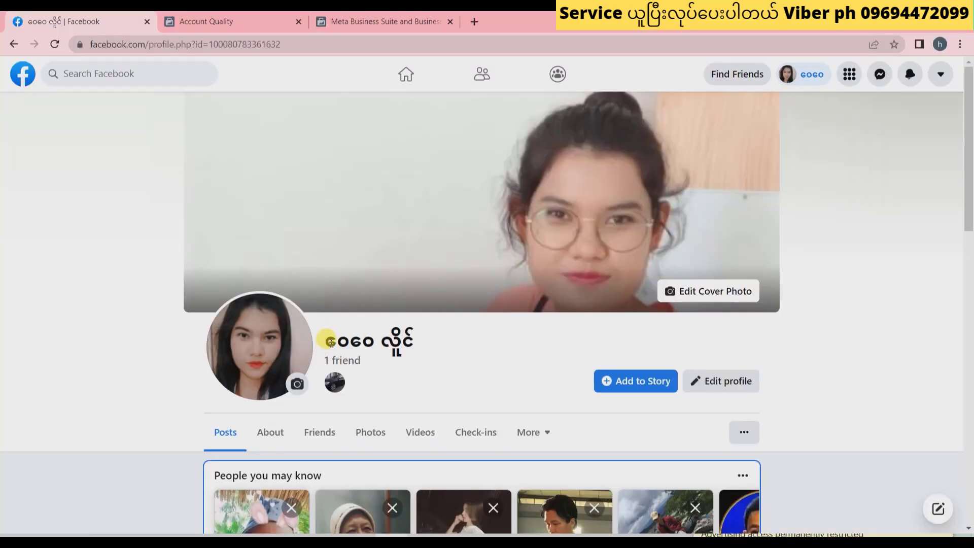
pyautogui.moveTo(328, 342); pyautogui.dragTo(411, 343)
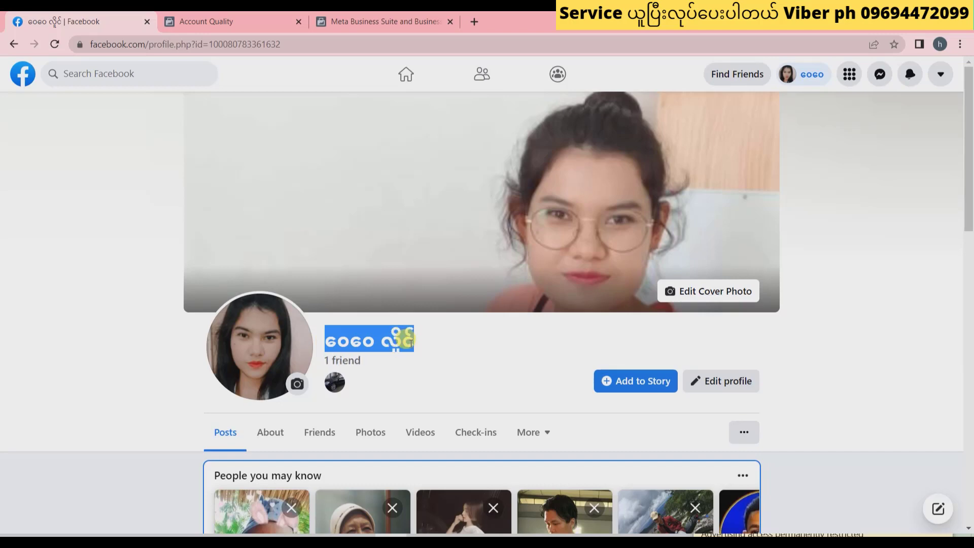
pyautogui.rightClick(406, 343)
pyautogui.click(418, 353)
pyautogui.press('super+Down')
pyautogui.click(717, 303)
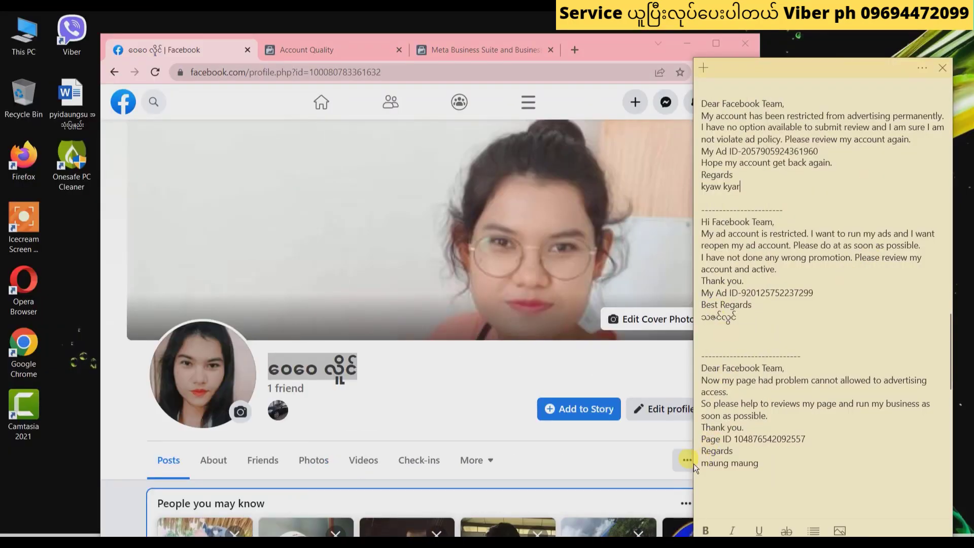
pyautogui.tripleClick(702, 463)
pyautogui.rightClick(707, 464)
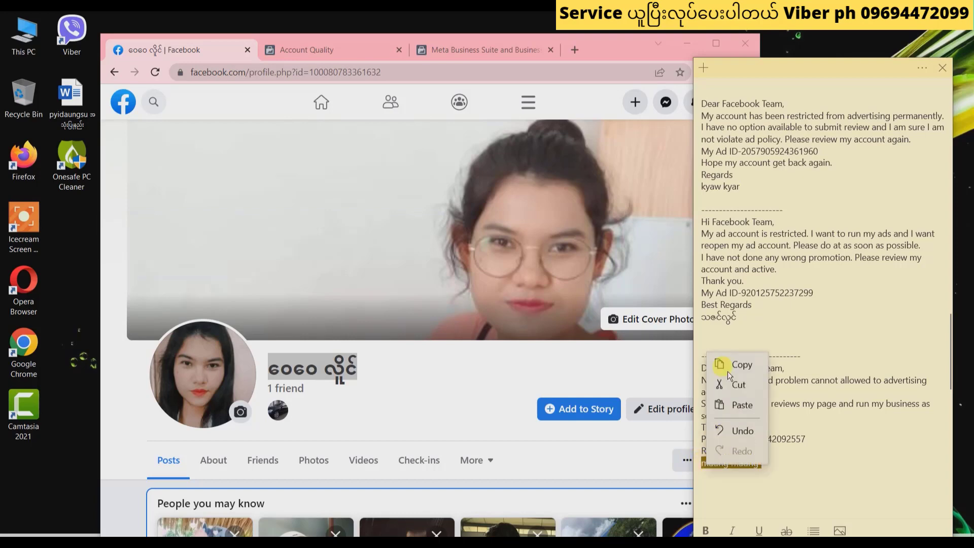
pyautogui.click(739, 405)
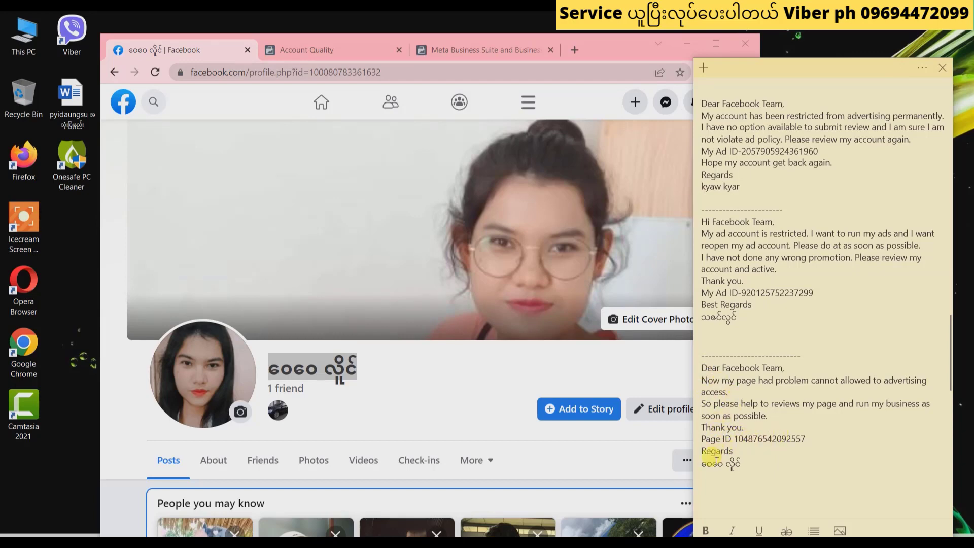
# Step: Copy the whole last appeal letter in the note, from "Dear Facebook Team," through the signature
pyautogui.click(740, 464)
pyautogui.moveTo(740, 465); pyautogui.dragTo(705, 375)
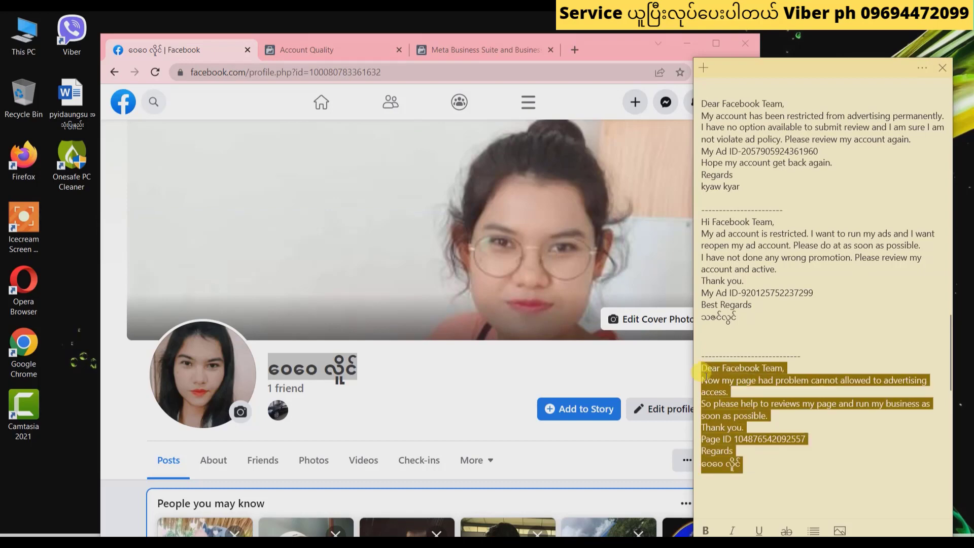
pyautogui.rightClick(707, 376)
pyautogui.click(712, 385)
# Step: Request a review of the restricted Page in Account Quality, giving the copied appeal letter as "Another reason", and send it
pyautogui.click(717, 44)
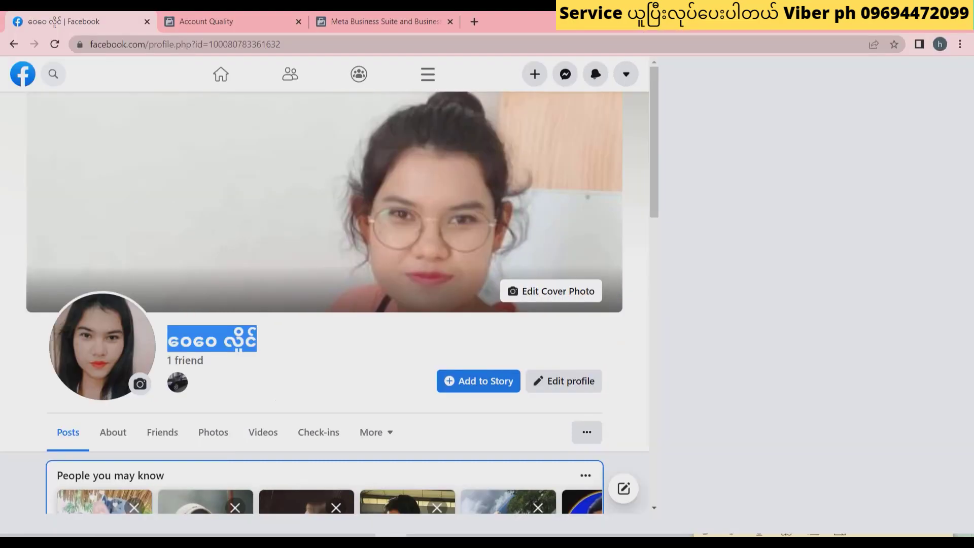
pyautogui.click(213, 21)
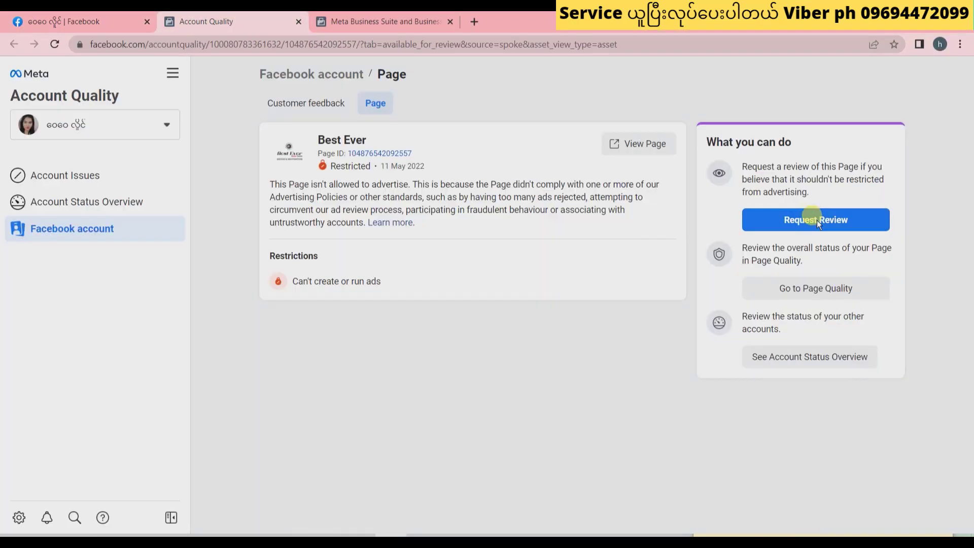
pyautogui.click(817, 220)
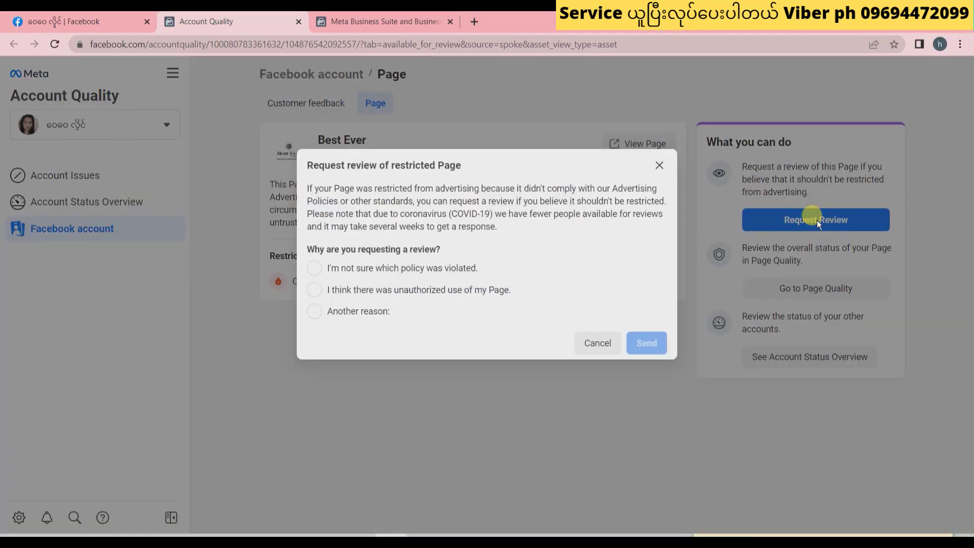
pyautogui.click(343, 313)
pyautogui.rightClick(344, 325)
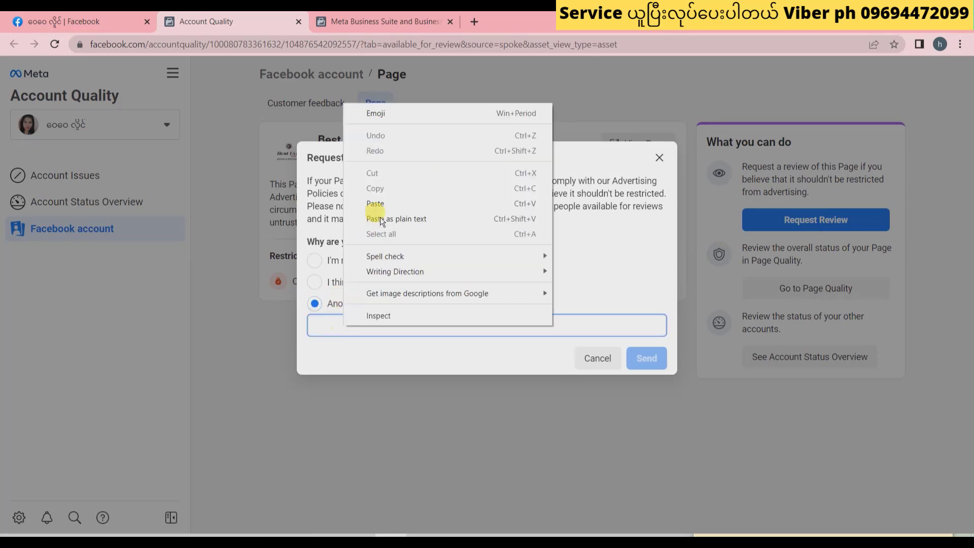
pyautogui.click(376, 204)
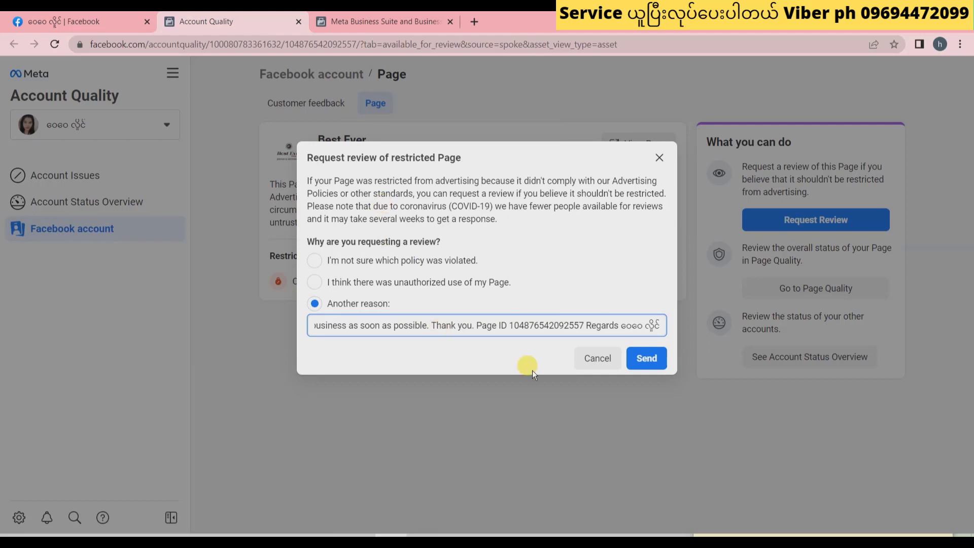
pyautogui.click(652, 360)
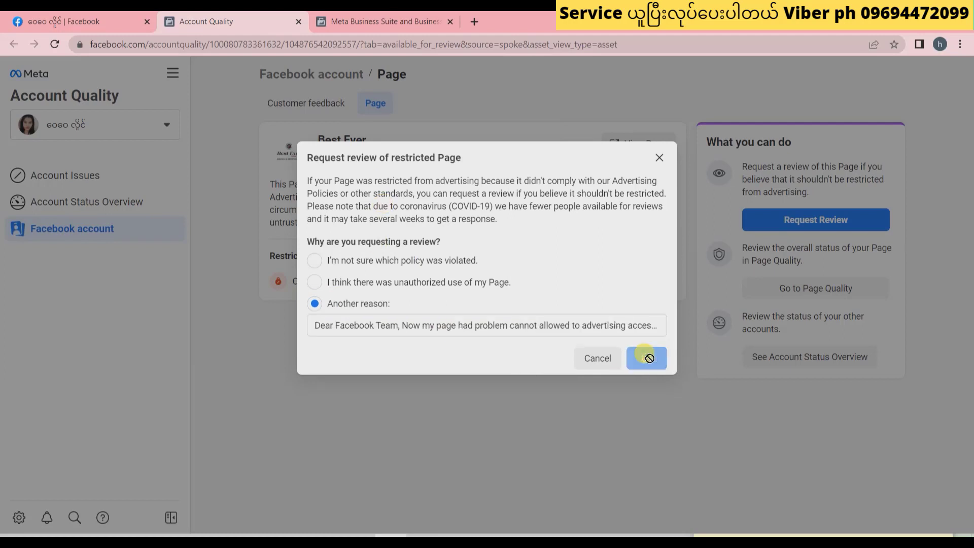